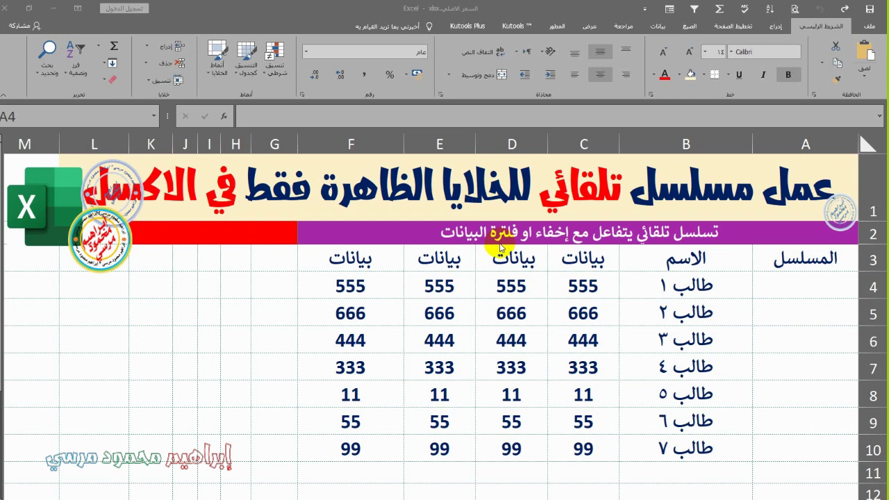
Enter the serial numbers 1, 2 and 3 in cells A4:A6.
{"action": "left_click", "coordinate": [791, 288]}
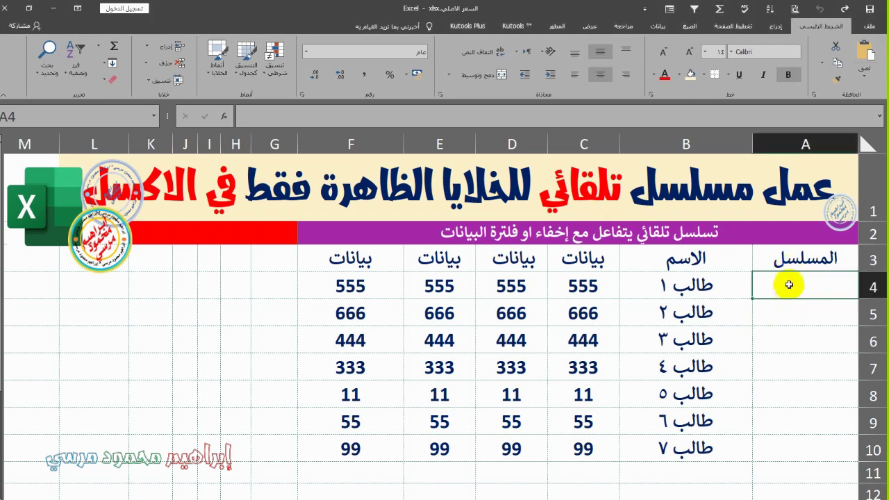
{"action": "left_click_drag", "start_coordinate": [790, 286], "coordinate": [779, 454]}
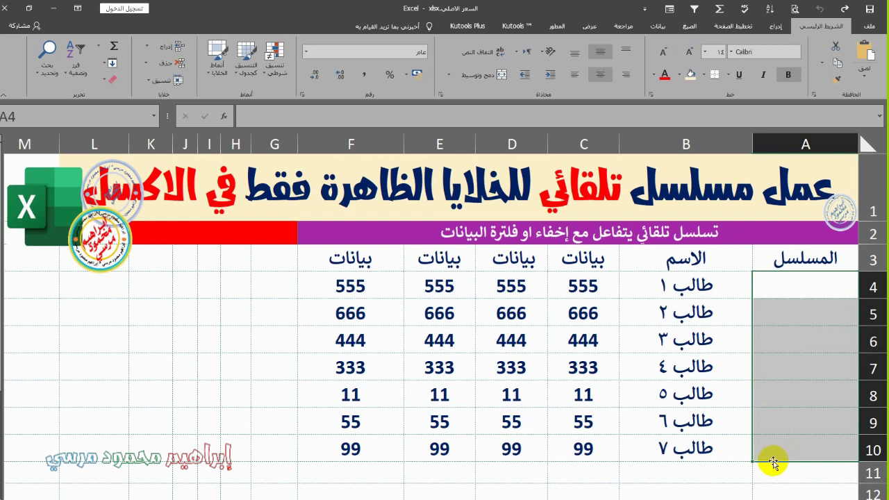
{"action": "left_click", "coordinate": [783, 288]}
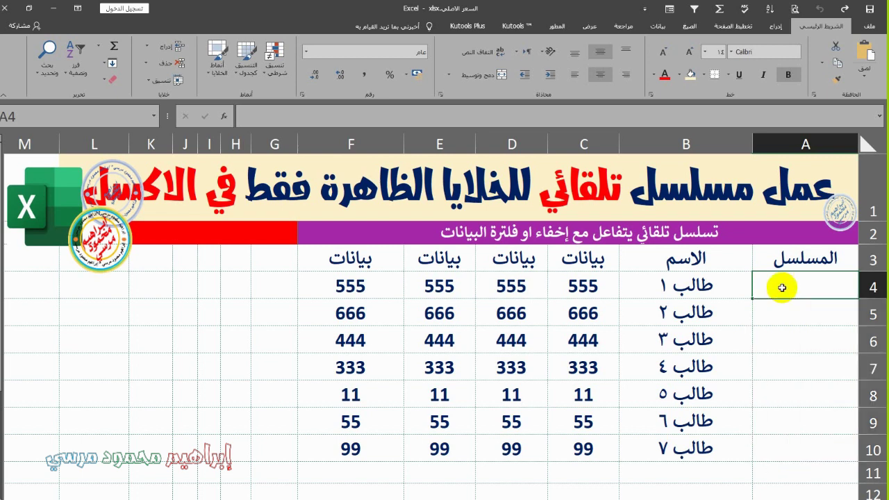
{"action": "type", "text": "1"}
{"action": "key", "text": "Return"}
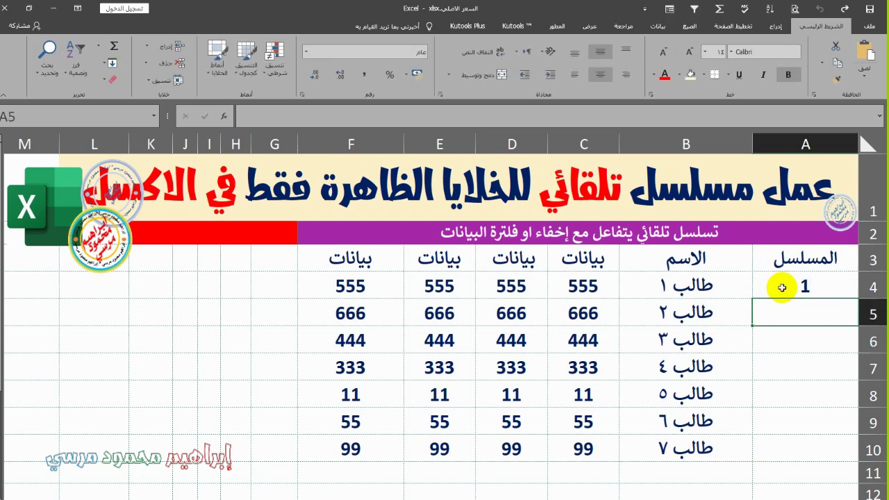
{"action": "type", "text": "2"}
{"action": "key", "text": "Return"}
{"action": "type", "text": "3"}
Extend the 1-2-3 series down to A10 and select rows 5–8.
{"action": "left_click_drag", "start_coordinate": [783, 287], "coordinate": [781, 339]}
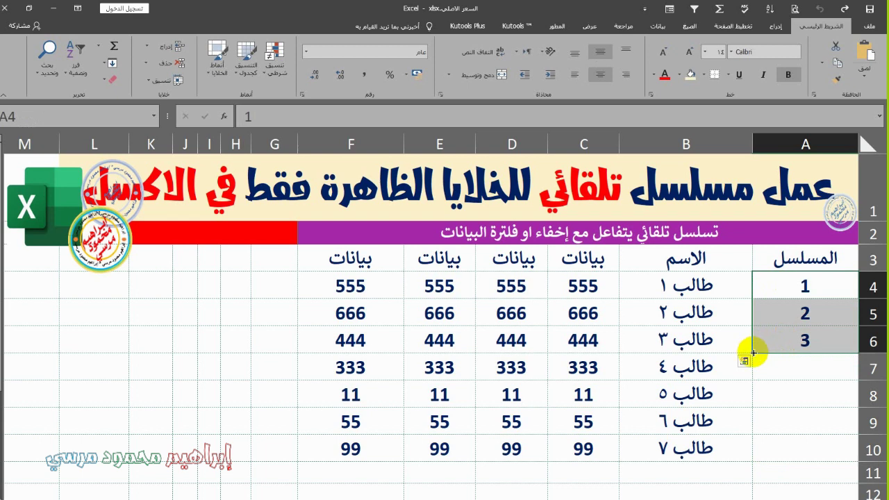
{"action": "left_click_drag", "start_coordinate": [753, 354], "coordinate": [751, 462]}
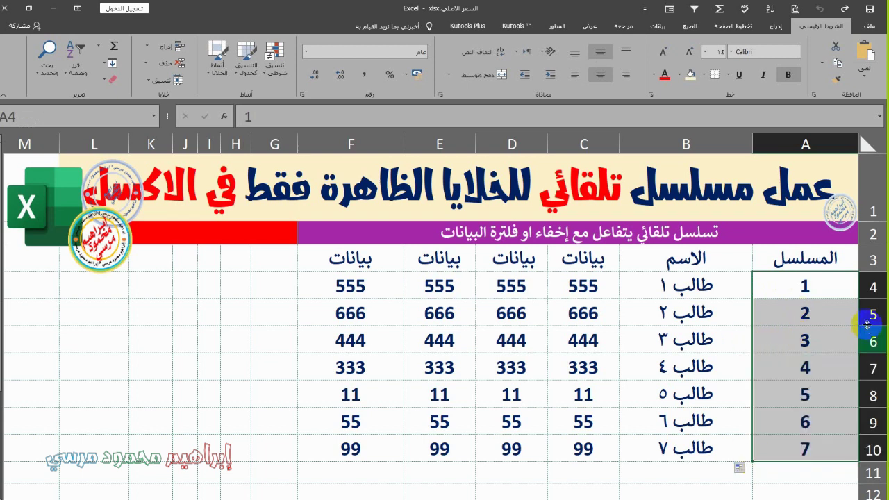
{"action": "left_click_drag", "start_coordinate": [870, 315], "coordinate": [868, 397]}
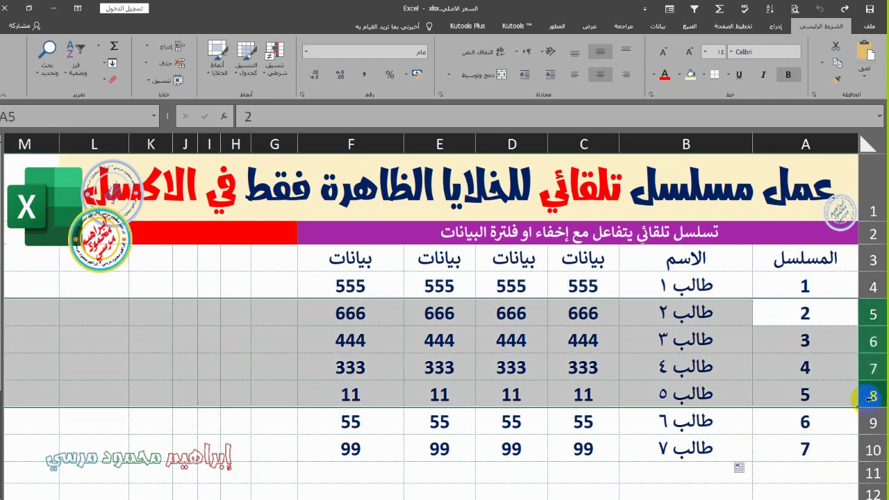
Hide rows 5–8 and check the serials left visible in A4, A9 and A10.
{"action": "right_click", "coordinate": [871, 341]}
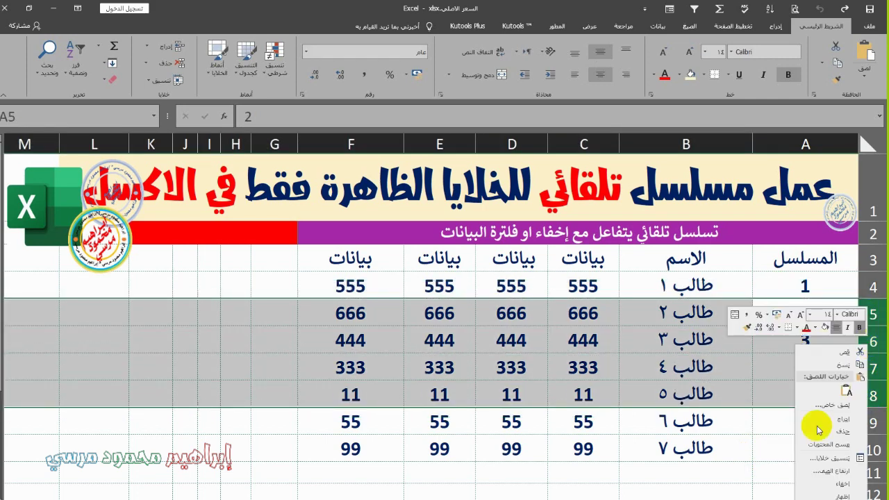
{"action": "left_click", "coordinate": [834, 485]}
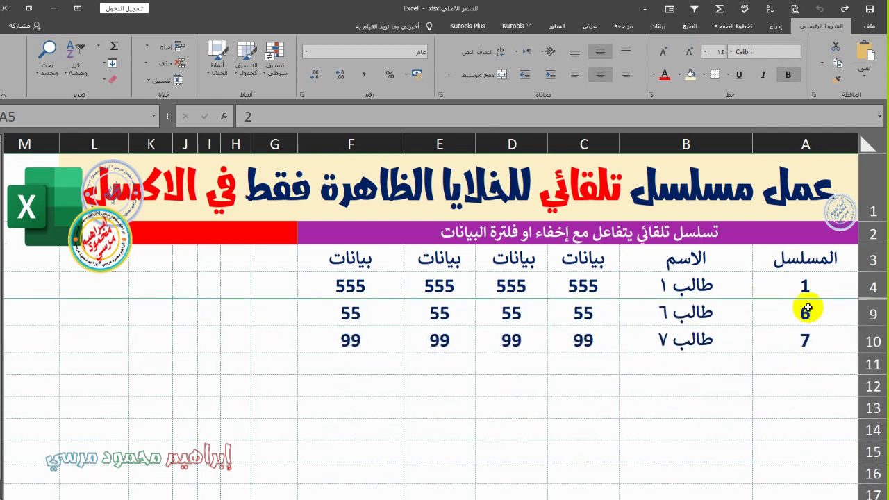
{"action": "left_click", "coordinate": [813, 284]}
{"action": "left_click", "coordinate": [808, 313]}
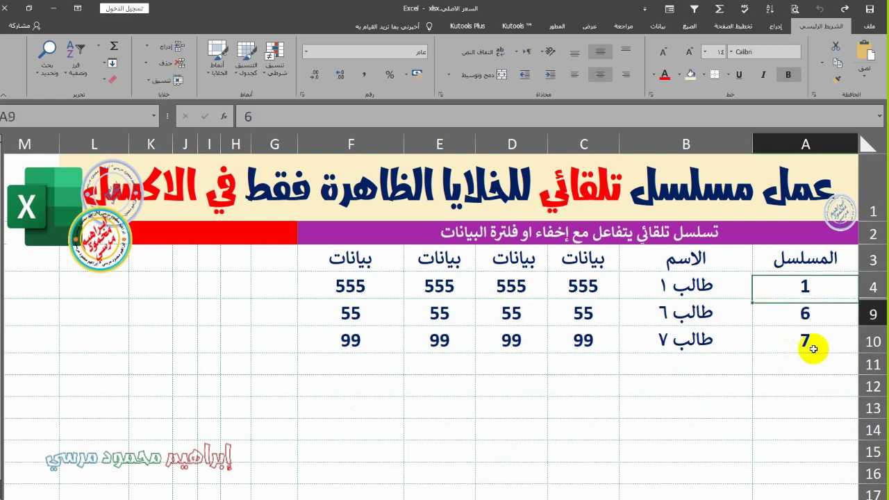
{"action": "left_click", "coordinate": [813, 341]}
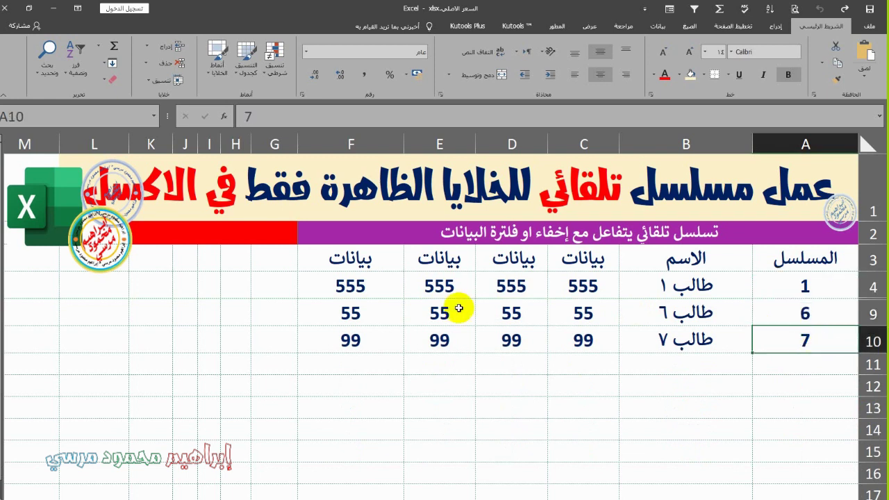
Unhide rows 5–8 from the surrounding rows 4 and 9.
{"action": "left_click", "coordinate": [486, 265]}
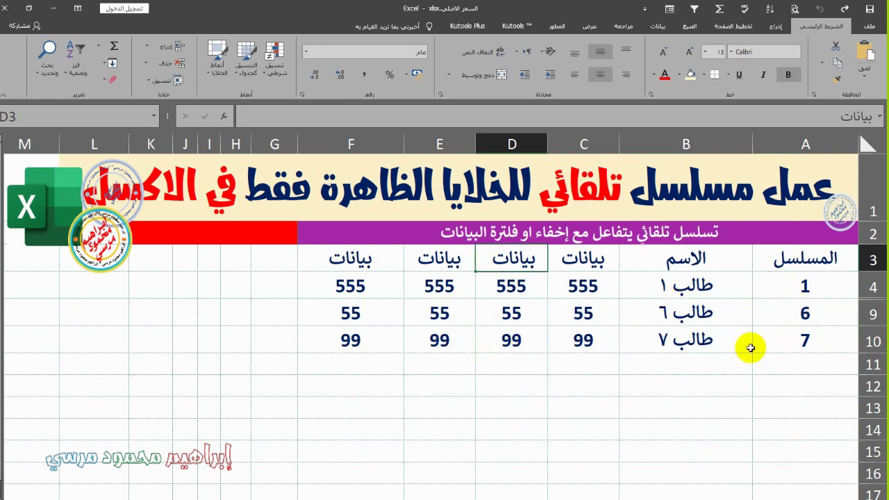
{"action": "left_click_drag", "start_coordinate": [868, 287], "coordinate": [871, 313]}
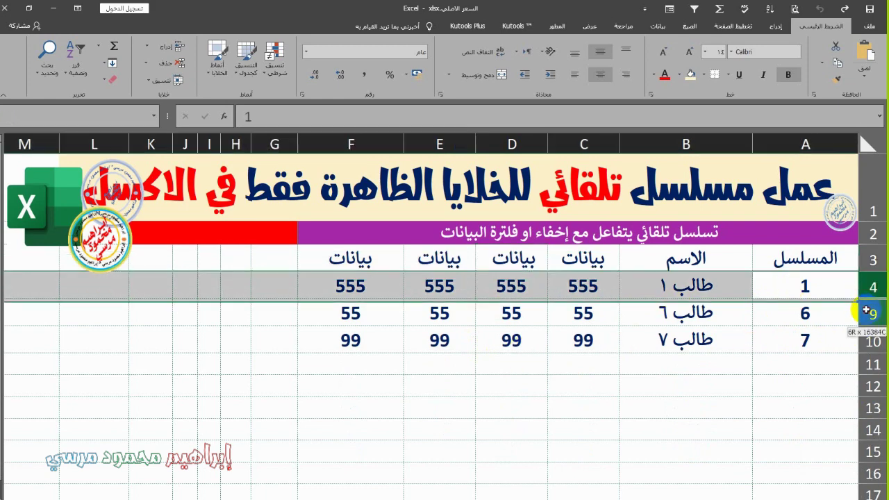
{"action": "right_click", "coordinate": [874, 290]}
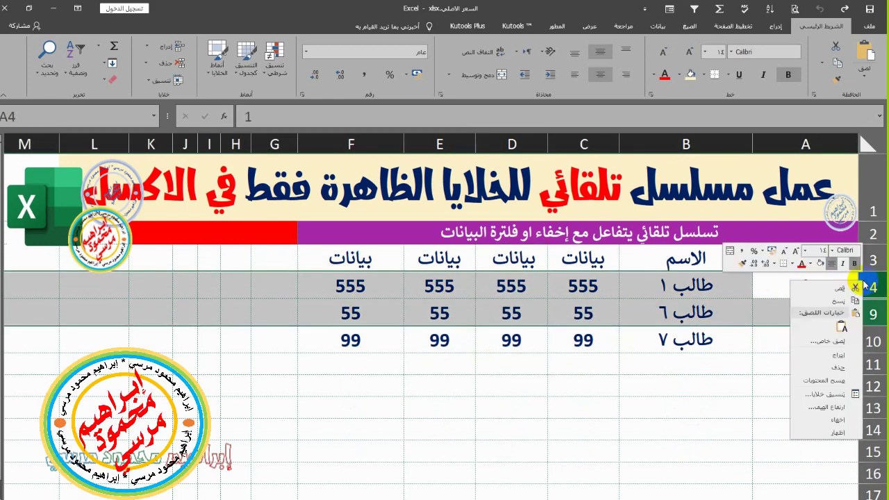
{"action": "left_click", "coordinate": [833, 432]}
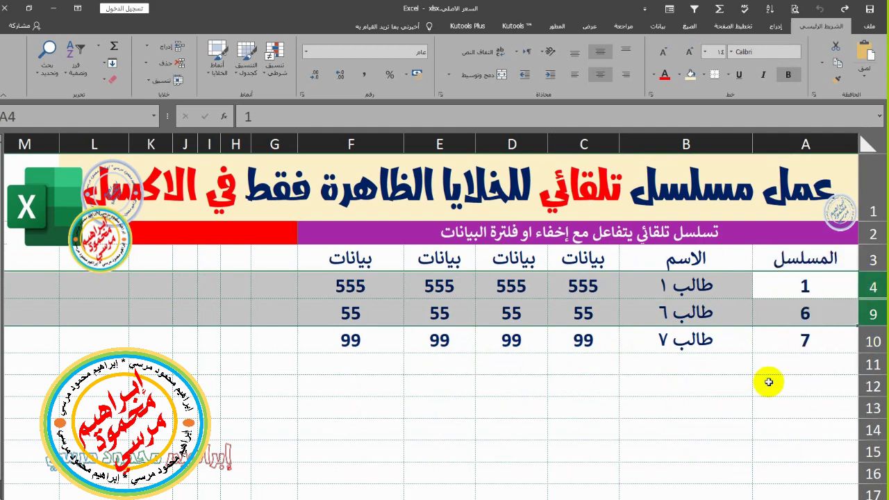
Clear the fixed serial numbers 1–7 from A4:A10.
{"action": "left_click_drag", "start_coordinate": [783, 457], "coordinate": [792, 288]}
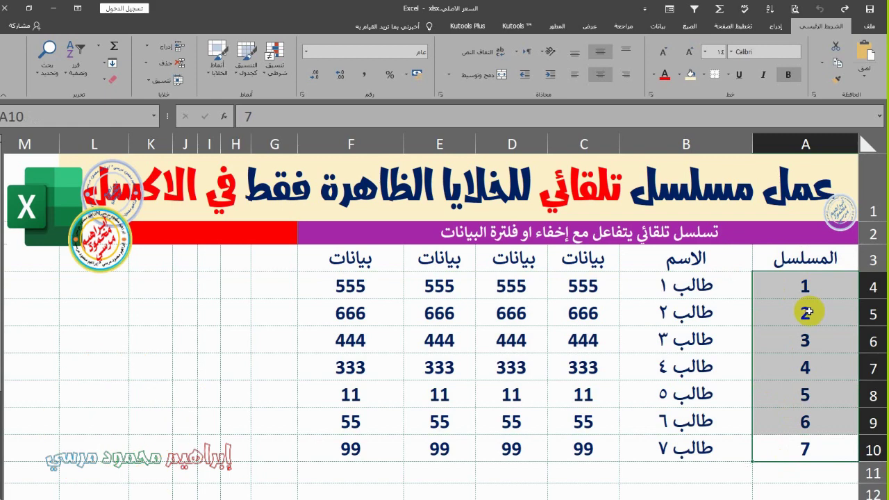
{"action": "key", "text": "Delete"}
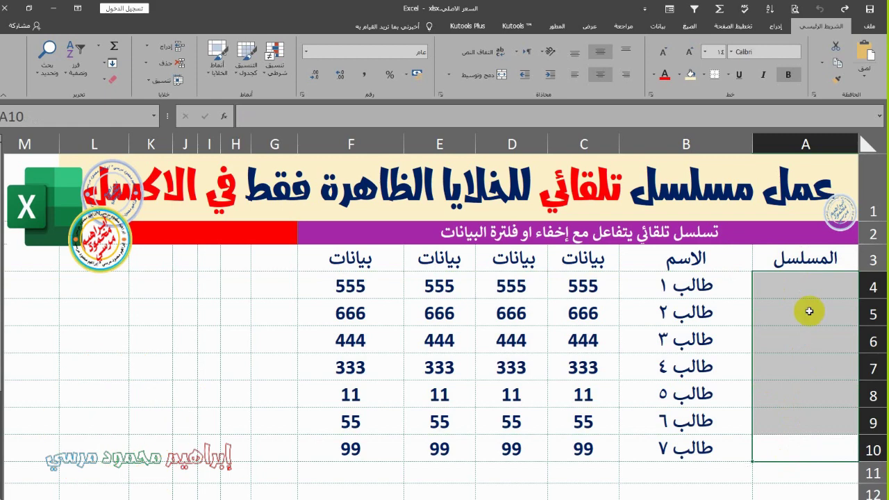
{"action": "left_click", "coordinate": [806, 287]}
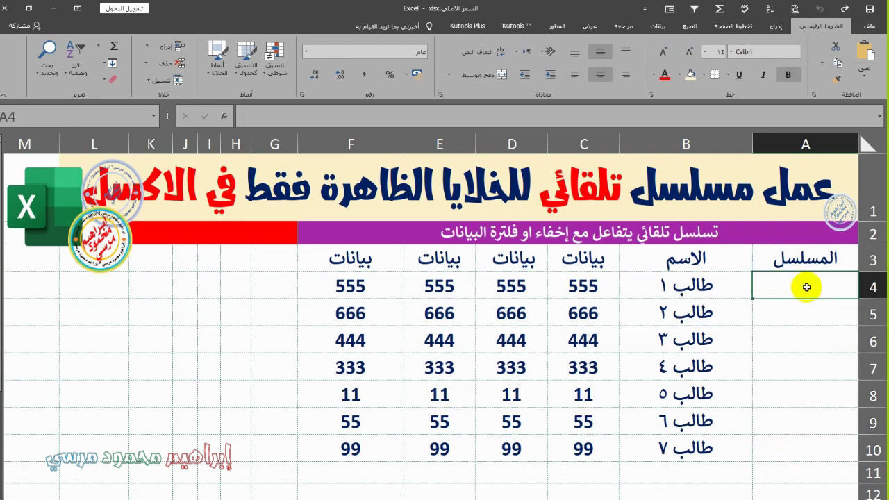
Enter the formula =ROW()-3 in A4 so it shows serial 1.
{"action": "double_click", "coordinate": [807, 286]}
{"action": "type", "text": "="}
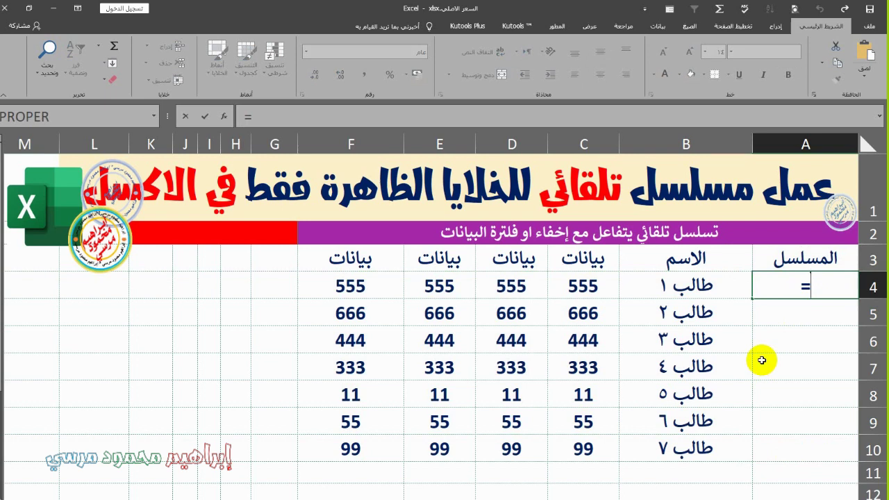
{"action": "type", "text": "ro"}
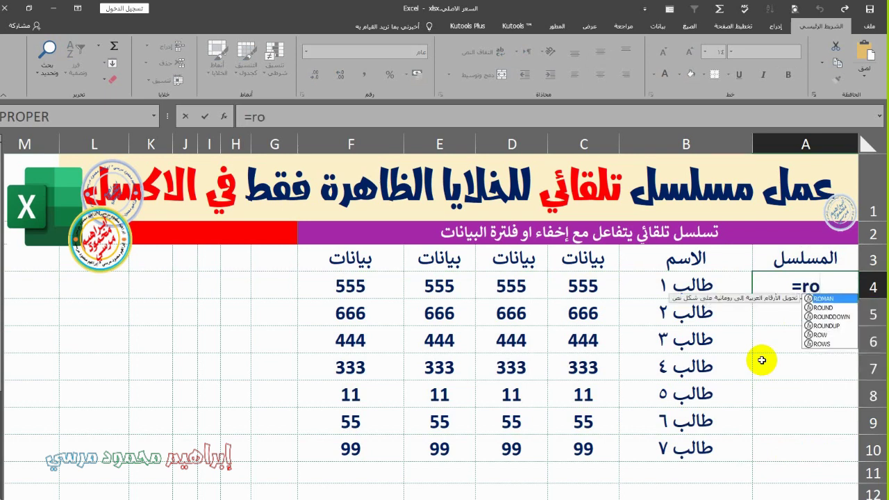
{"action": "left_click", "coordinate": [830, 334]}
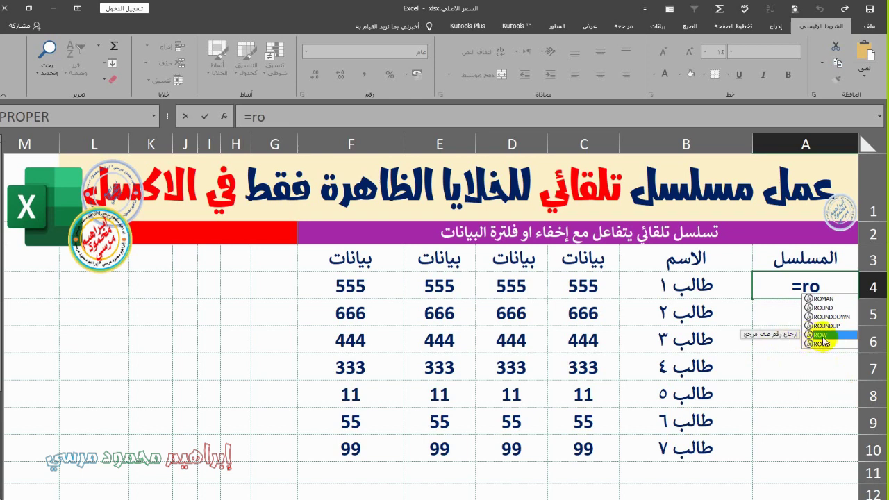
{"action": "double_click", "coordinate": [822, 335]}
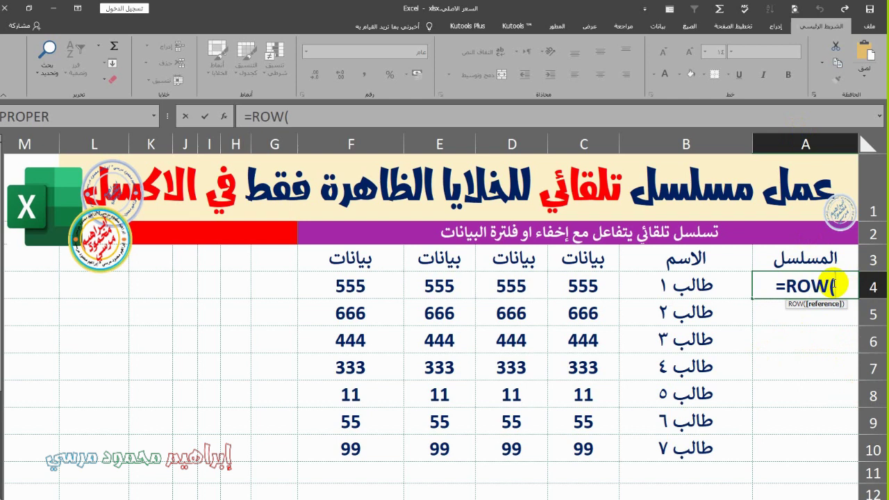
{"action": "type", "text": ")"}
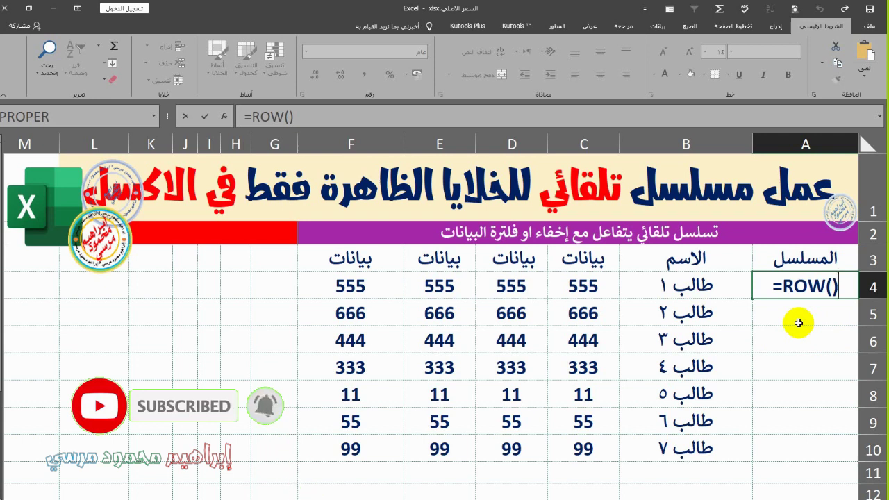
{"action": "type", "text": "-3"}
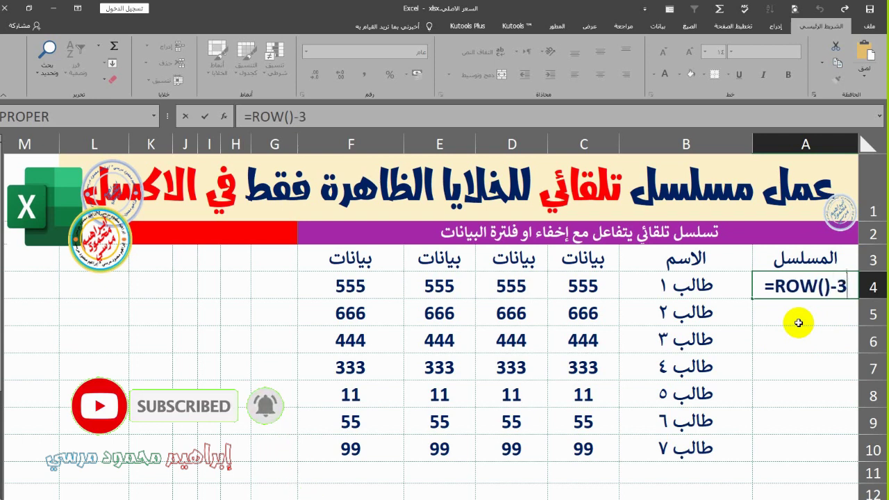
{"action": "key", "text": "Return"}
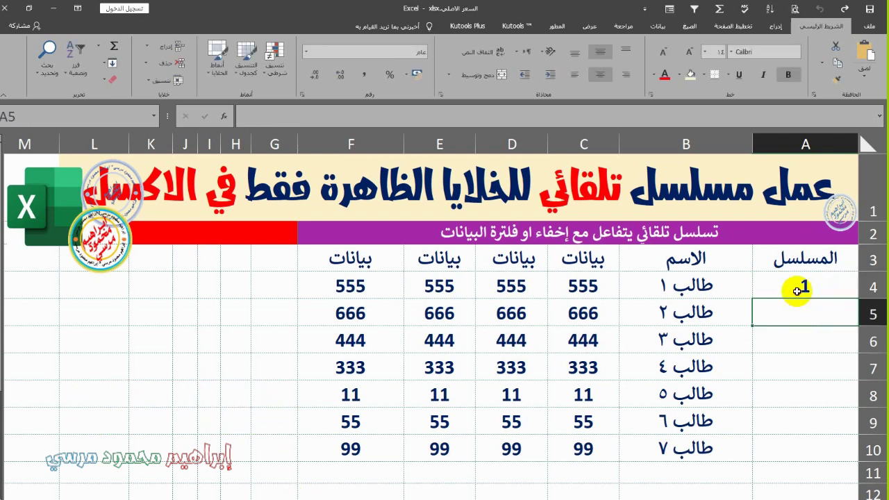
{"action": "left_click", "coordinate": [797, 290]}
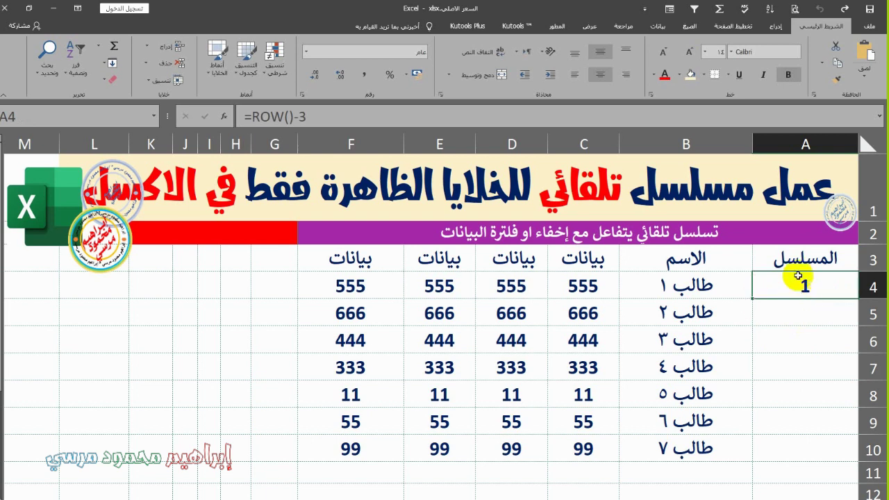
{"action": "double_click", "coordinate": [804, 288]}
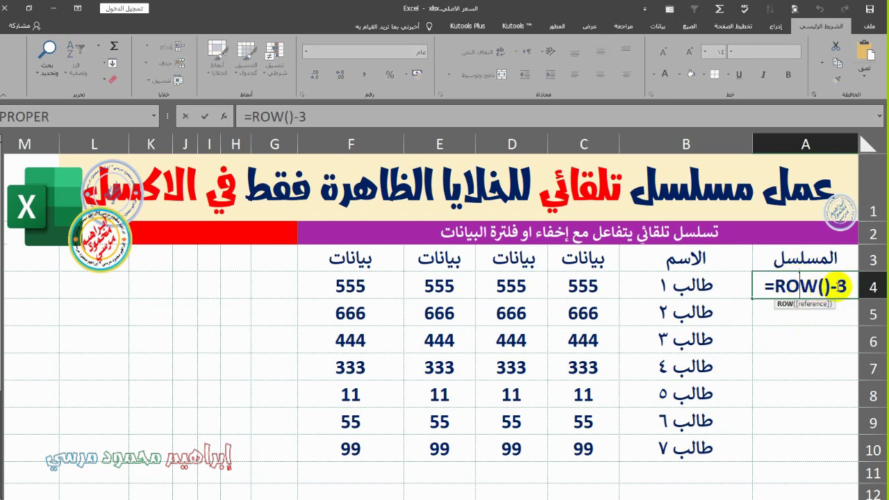
{"action": "double_click", "coordinate": [851, 284]}
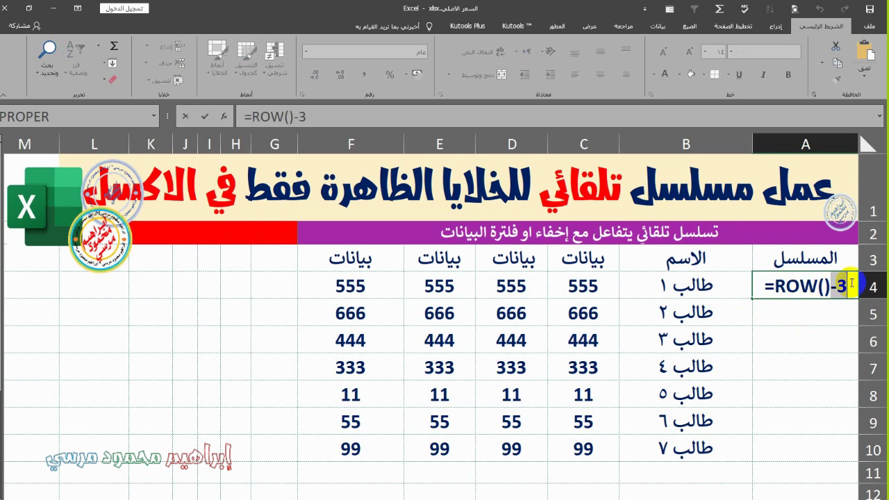
{"action": "key", "text": "BackSpace"}
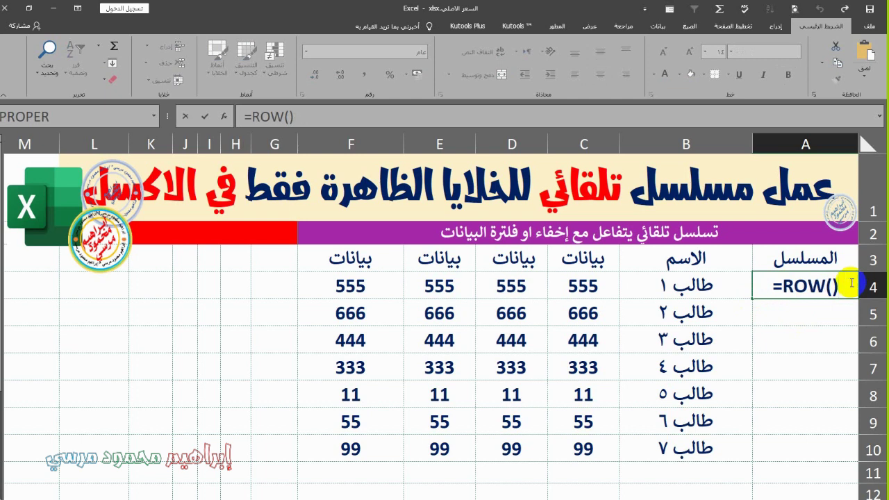
{"action": "key", "text": "Return"}
{"action": "left_click", "coordinate": [824, 289]}
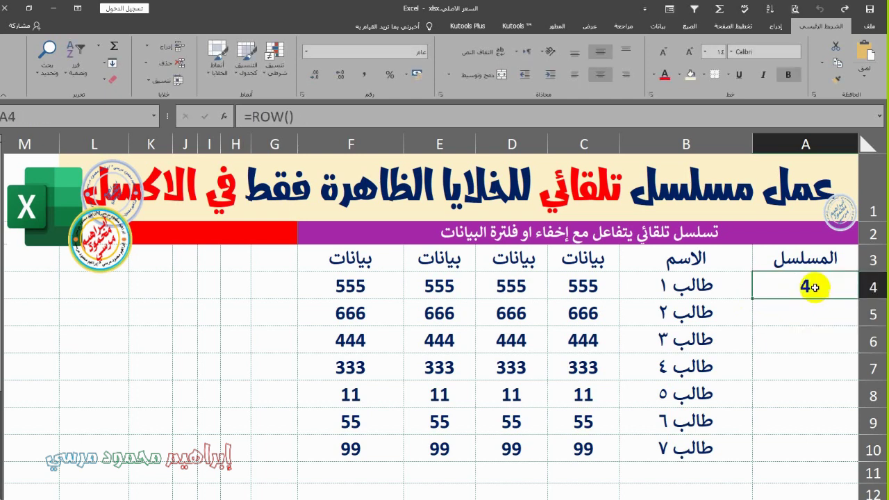
{"action": "left_click", "coordinate": [873, 286]}
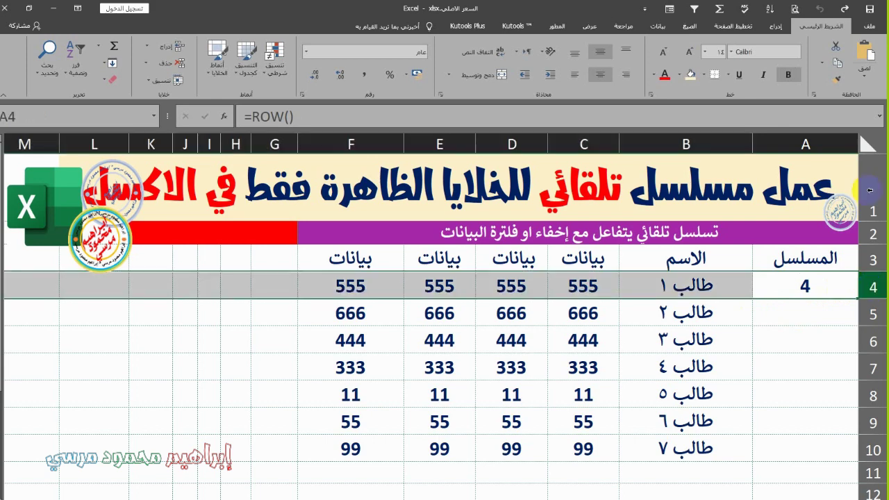
{"action": "left_click", "coordinate": [808, 287]}
{"action": "double_click", "coordinate": [807, 287]}
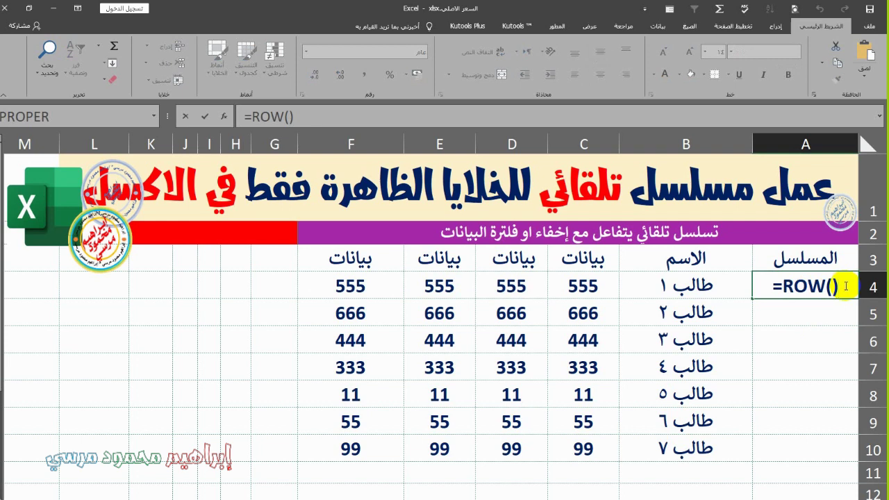
{"action": "type", "text": "-3"}
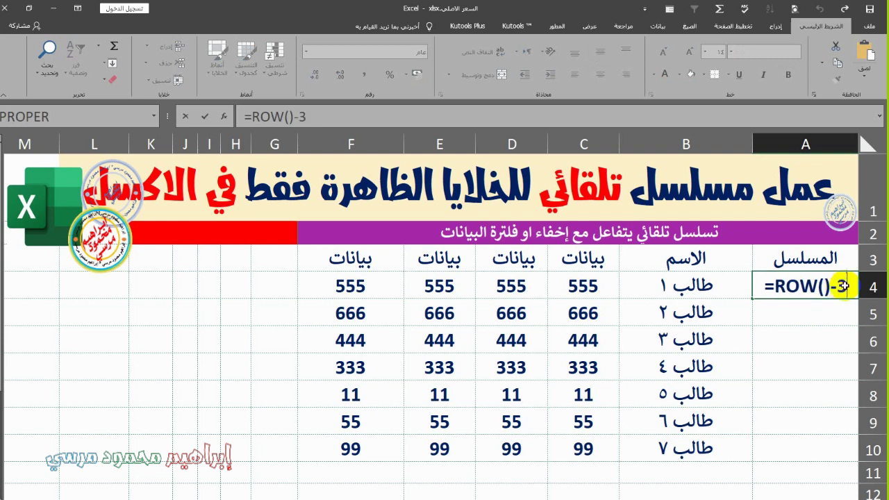
{"action": "key", "text": "ctrl+Return"}
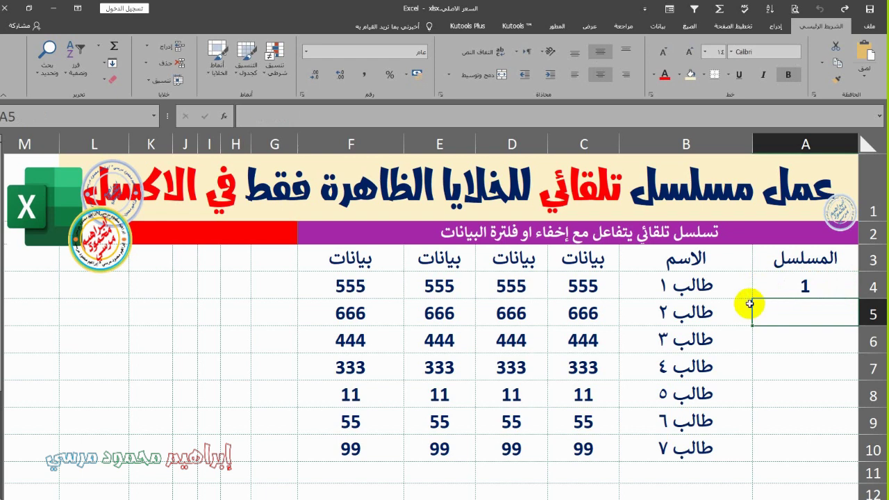
Fill =ROW()-3 down to A10, hide rows 5–8 and check serials in A4, A9, A10.
{"action": "left_click_drag", "start_coordinate": [752, 298], "coordinate": [746, 458]}
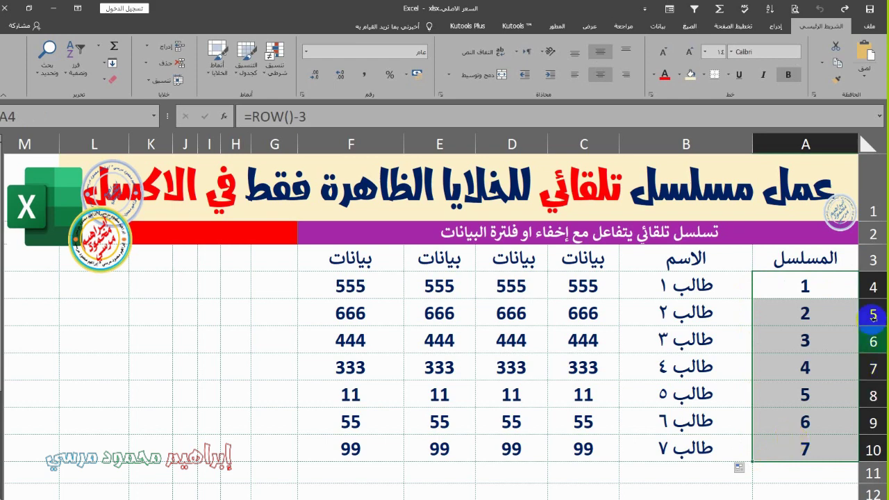
{"action": "left_click_drag", "start_coordinate": [874, 313], "coordinate": [874, 395]}
{"action": "right_click", "coordinate": [874, 369]}
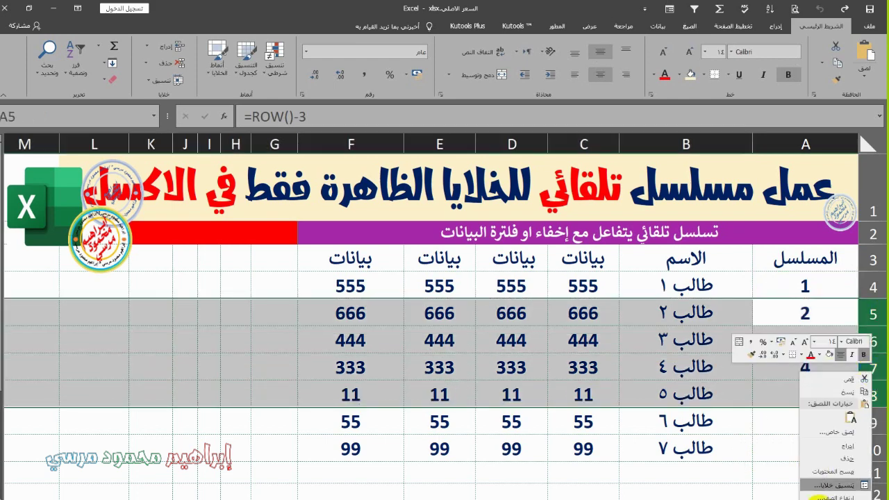
{"action": "key", "text": "Escape"}
{"action": "key", "text": "ctrl+9"}
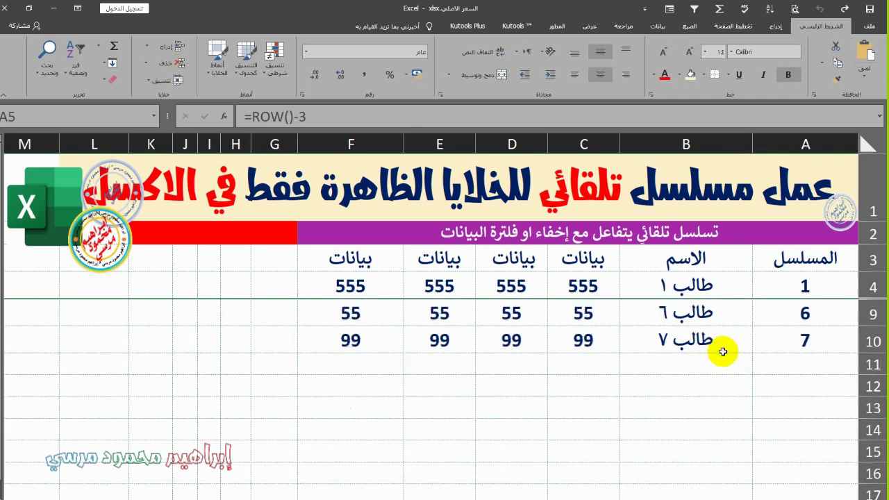
{"action": "left_click", "coordinate": [773, 289]}
{"action": "left_click", "coordinate": [767, 314]}
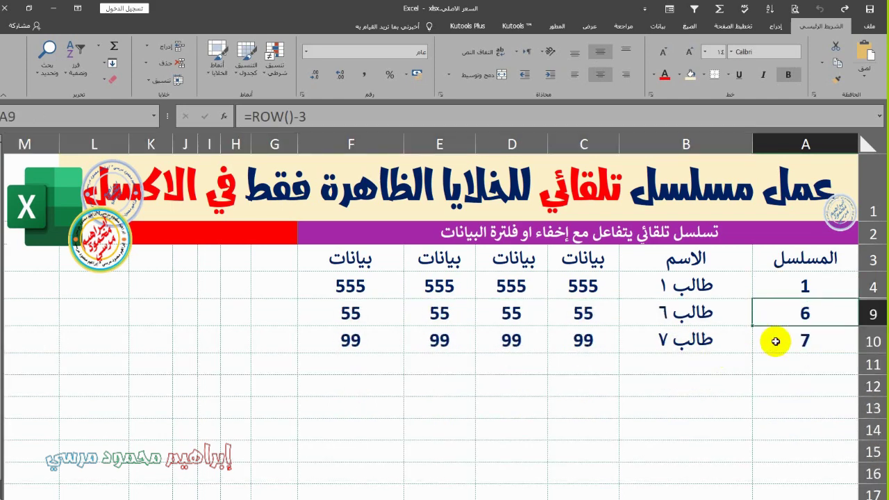
{"action": "left_click", "coordinate": [771, 342]}
Unhide rows 5–8 and clear the serial cells A4:A10.
{"action": "left_click", "coordinate": [872, 287]}
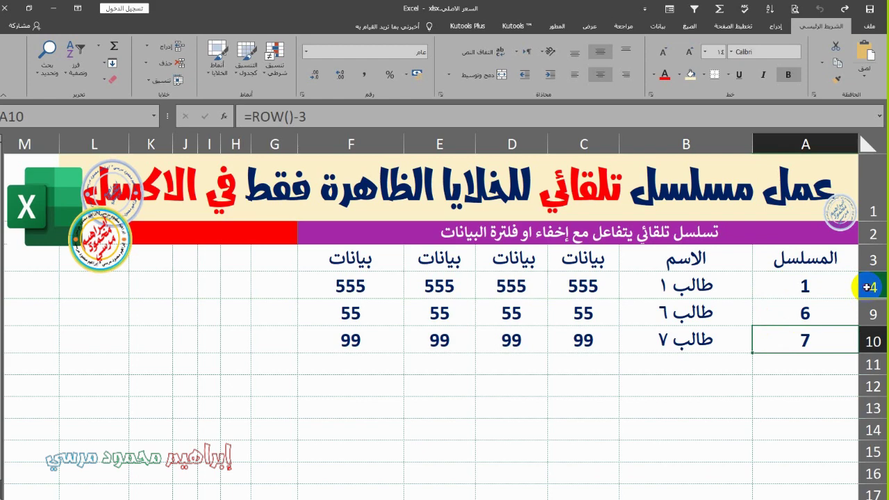
{"action": "left_click_drag", "start_coordinate": [868, 287], "coordinate": [872, 315]}
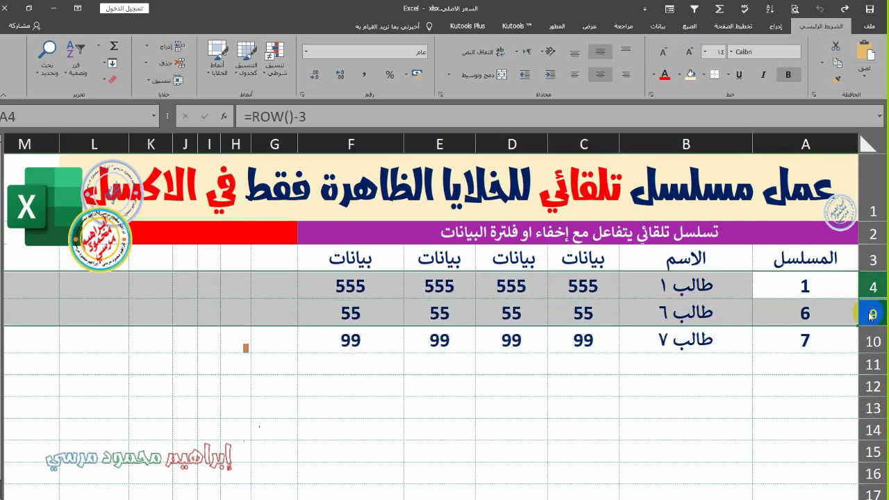
{"action": "right_click", "coordinate": [872, 315]}
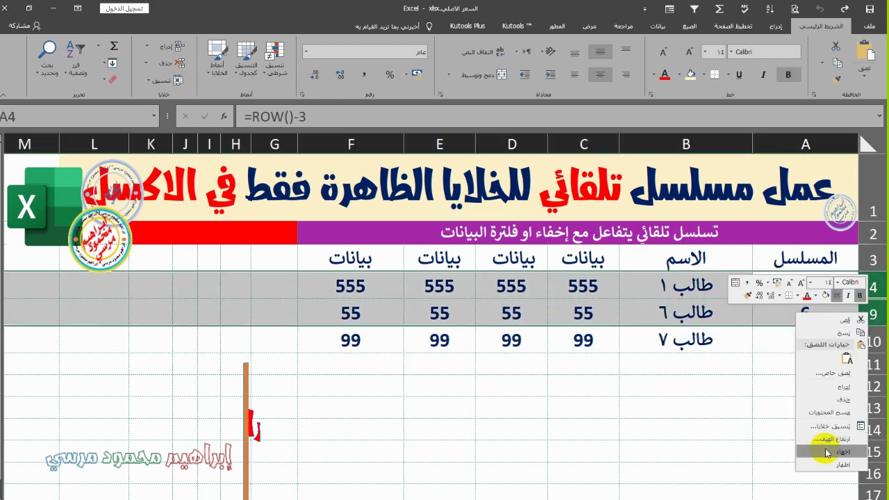
{"action": "left_click", "coordinate": [840, 464]}
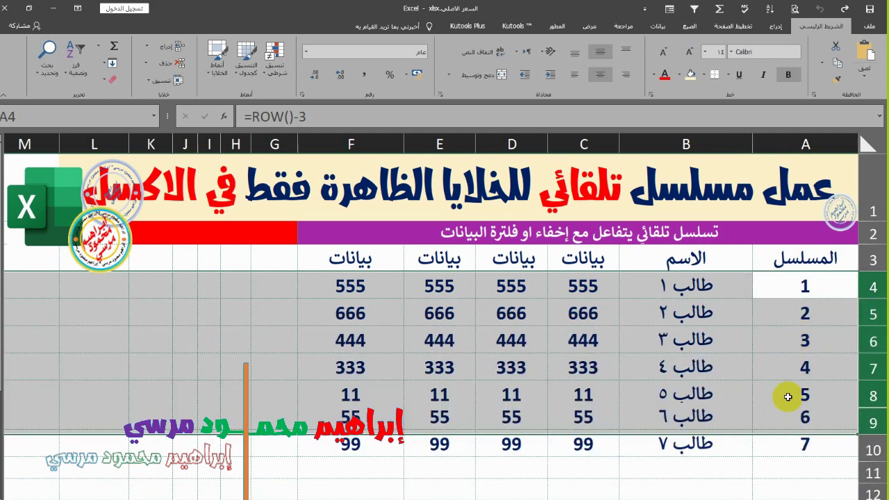
{"action": "left_click_drag", "start_coordinate": [792, 449], "coordinate": [801, 295]}
{"action": "key", "text": "Delete"}
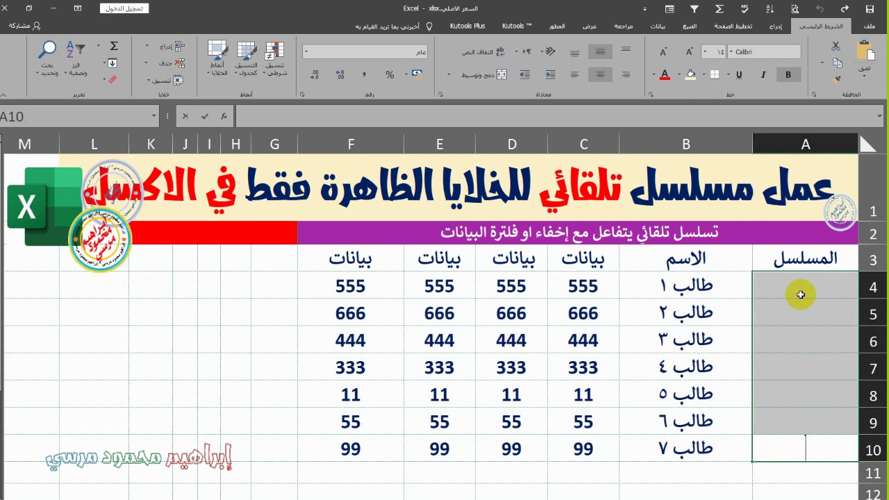
Begin =AGGREGATE( in A4 from the =ag suggestion and pick 3 - COUNTA.
{"action": "type", "text": "="}
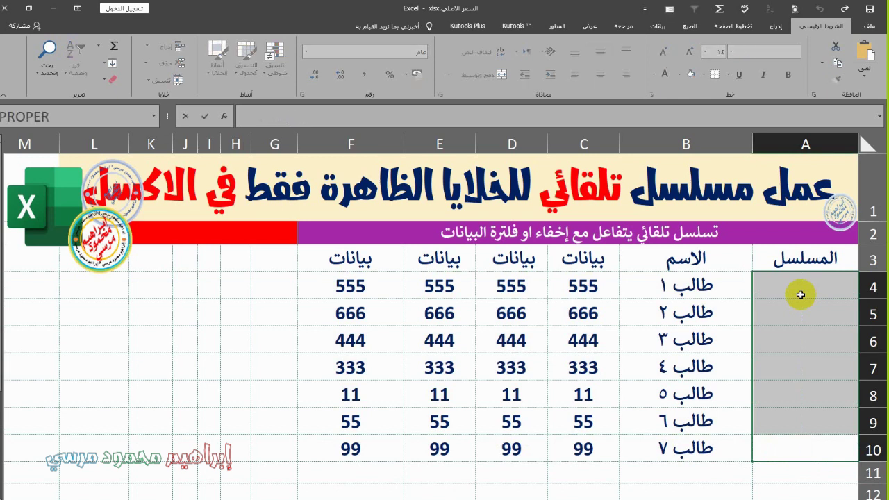
{"action": "key", "text": "Escape"}
{"action": "left_click", "coordinate": [801, 294]}
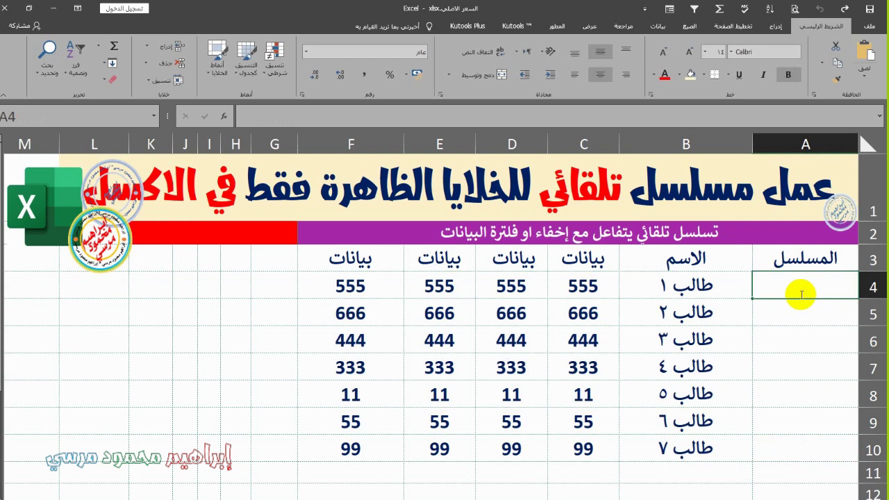
{"action": "type", "text": "=ag"}
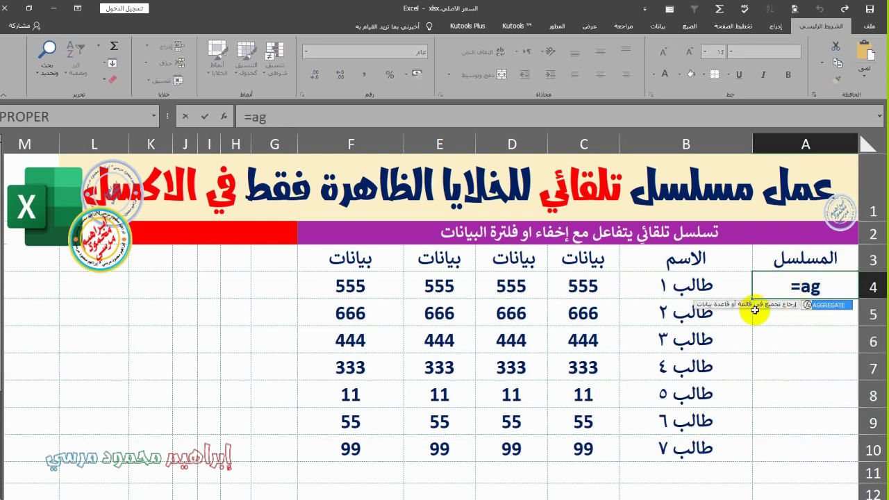
{"action": "double_click", "coordinate": [826, 307]}
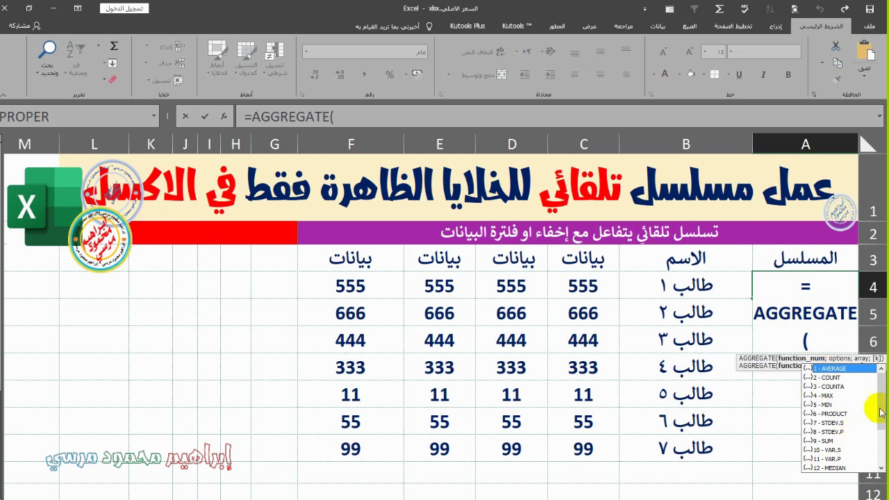
{"action": "mouse_move", "coordinate": [880, 403]}
{"action": "left_mouse_down"}
{"action": "mouse_move", "coordinate": [884, 438]}
{"action": "mouse_move", "coordinate": [882, 393]}
{"action": "left_mouse_up"}
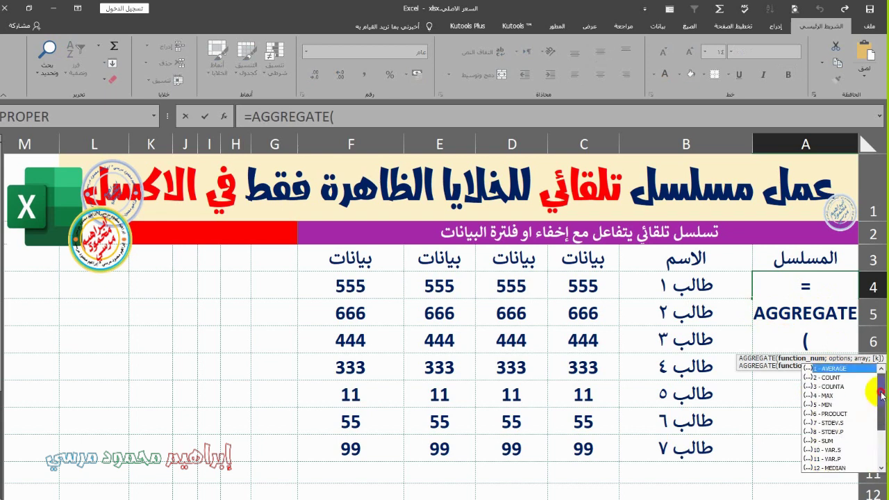
{"action": "left_click", "coordinate": [837, 387]}
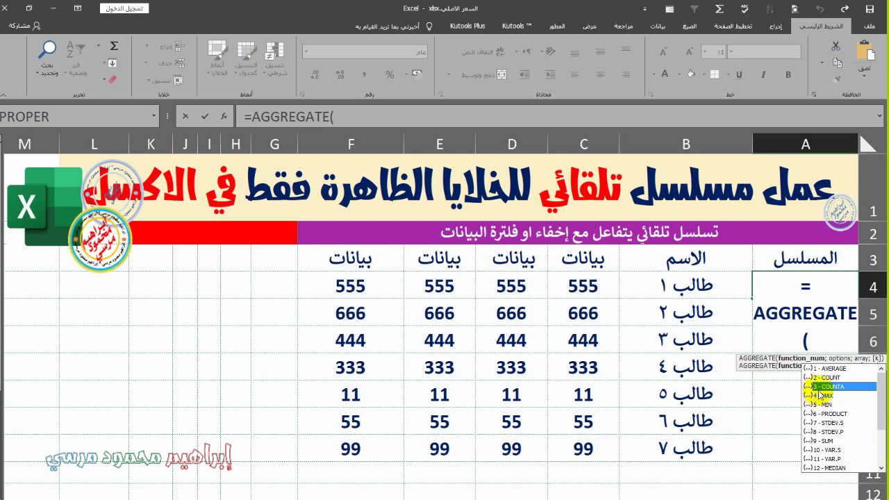
Continue the A4 formula as =AGGREGATE(3;5; using option 5 to ignore hidden rows.
{"action": "key", "text": "Escape"}
{"action": "type", "text": "3"}
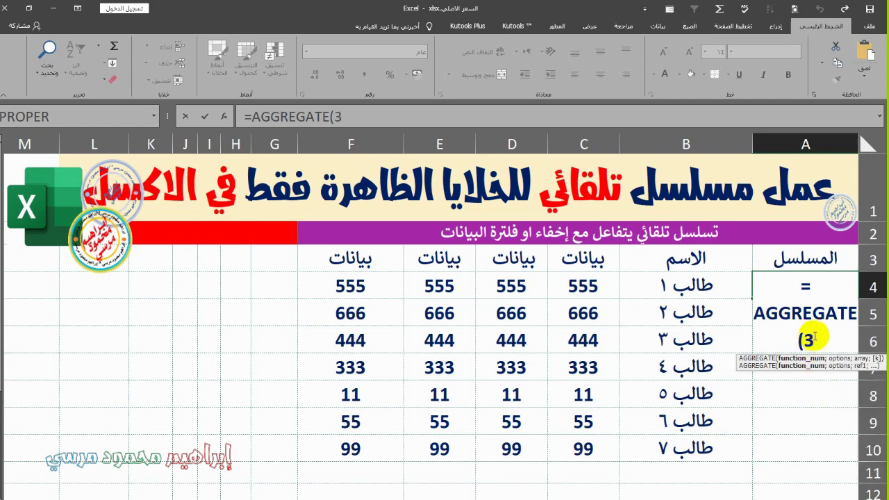
{"action": "type", "text": ";"}
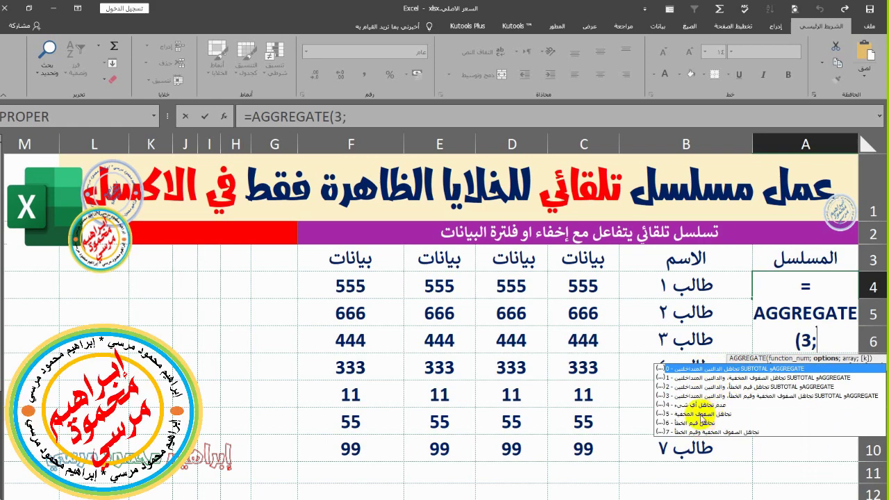
{"action": "left_click", "coordinate": [702, 414]}
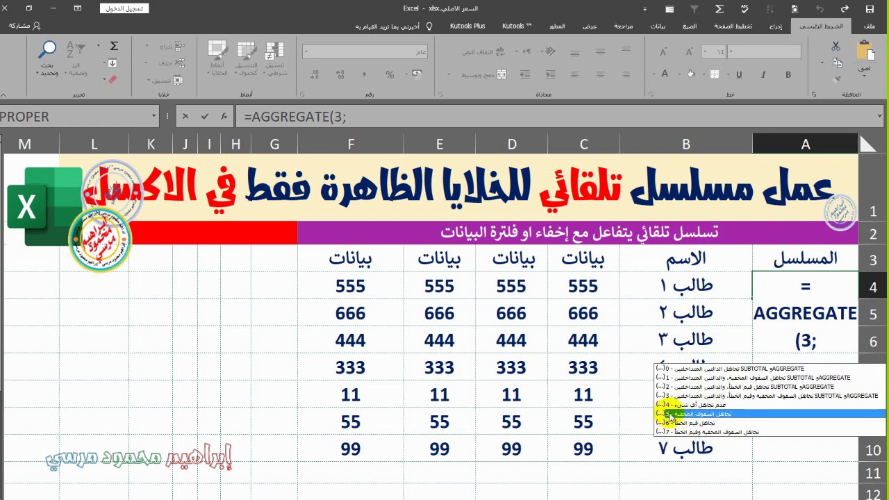
{"action": "double_click", "coordinate": [672, 415]}
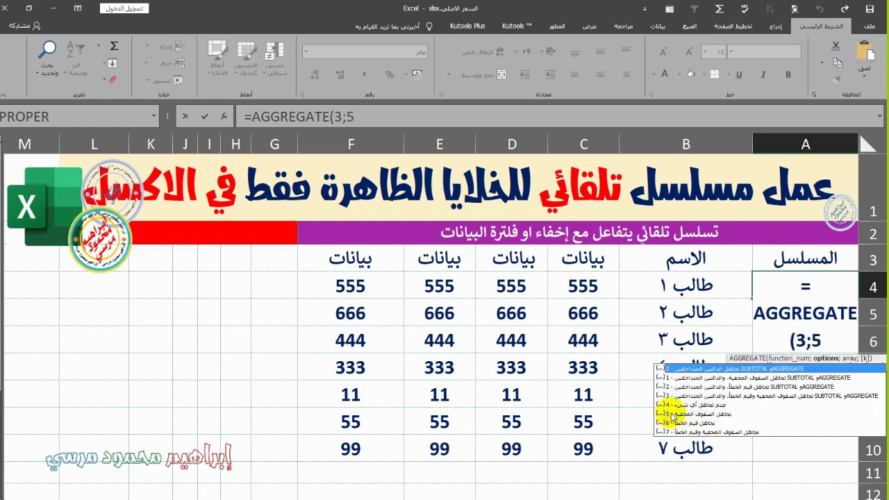
{"action": "type", "text": ";"}
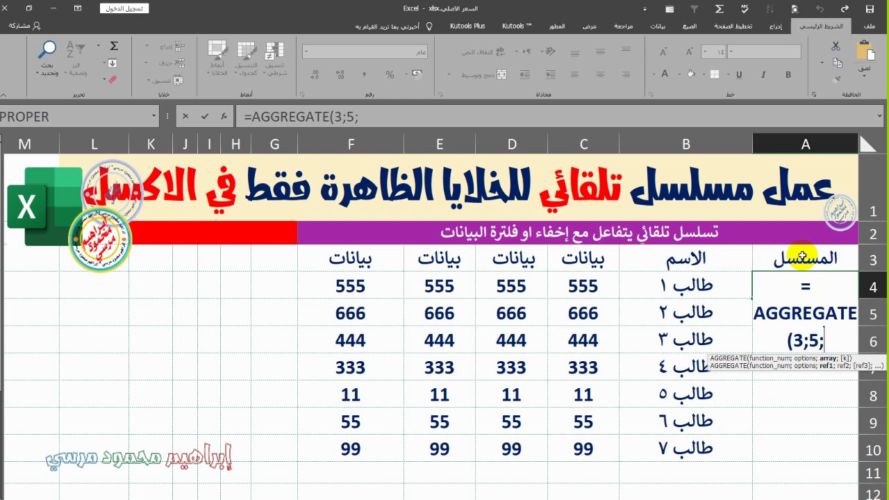
Add the expanding range $A$3:A3 and close it, entering =AGGREGATE(3;5;$A$3:A3) in A4.
{"action": "left_click", "coordinate": [803, 256]}
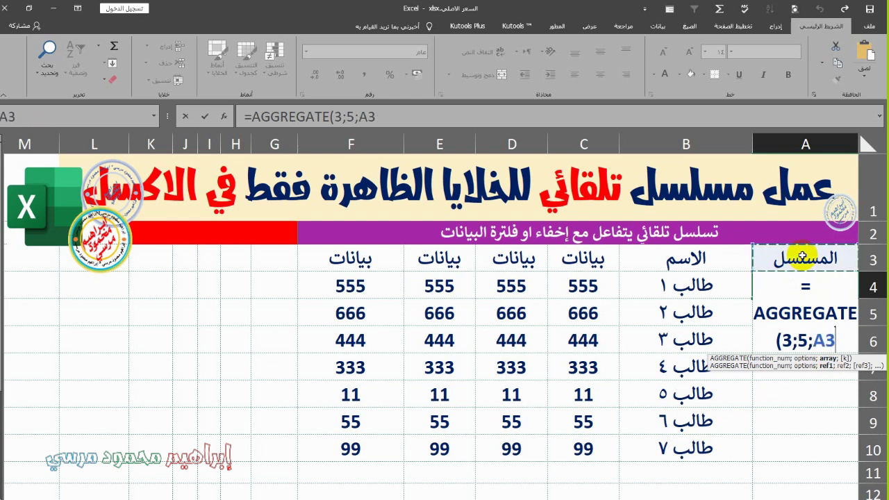
{"action": "key", "text": "F4"}
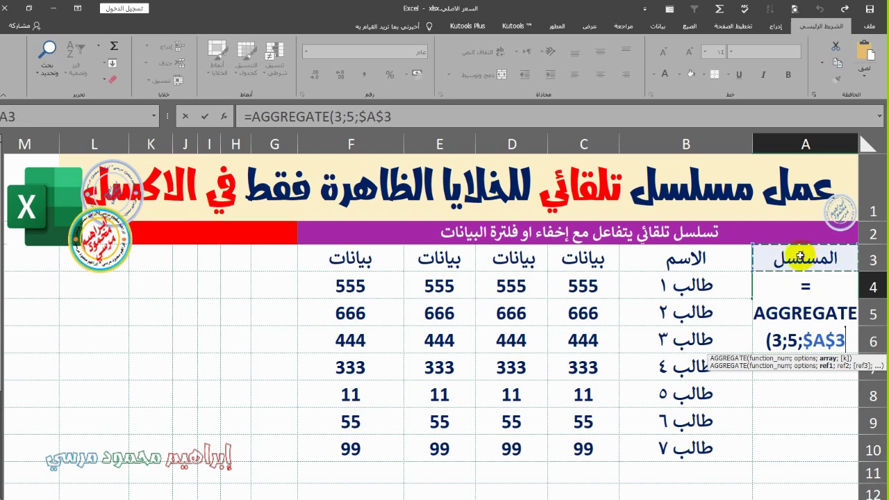
{"action": "left_click", "coordinate": [801, 257], "text": "shift"}
{"action": "type", "text": ":A3"}
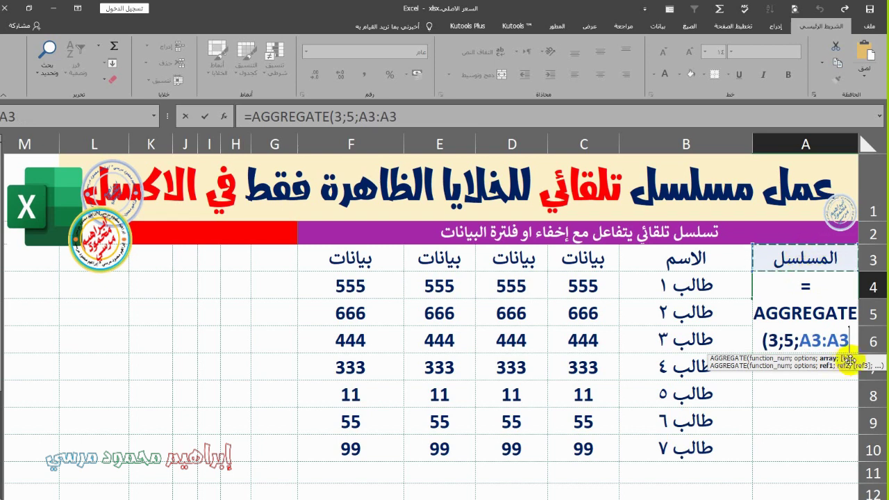
{"action": "left_click_drag", "start_coordinate": [860, 362], "coordinate": [819, 422]}
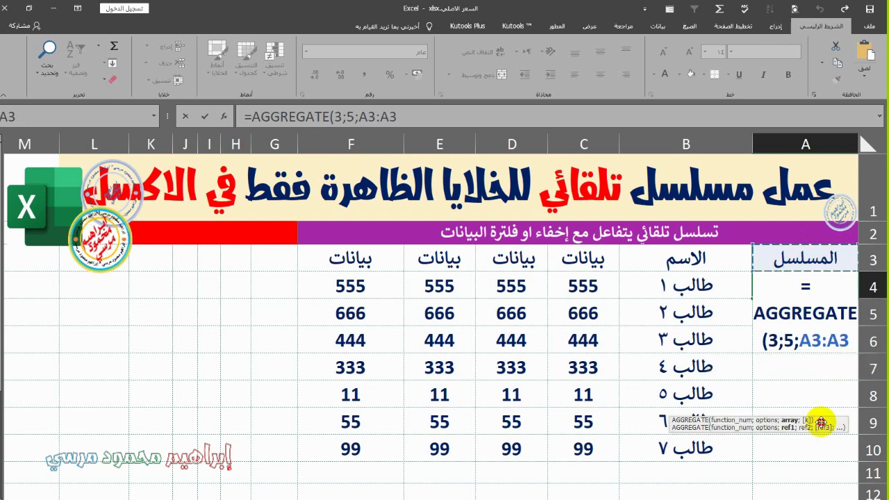
{"action": "left_click", "coordinate": [811, 342], "text": "shift"}
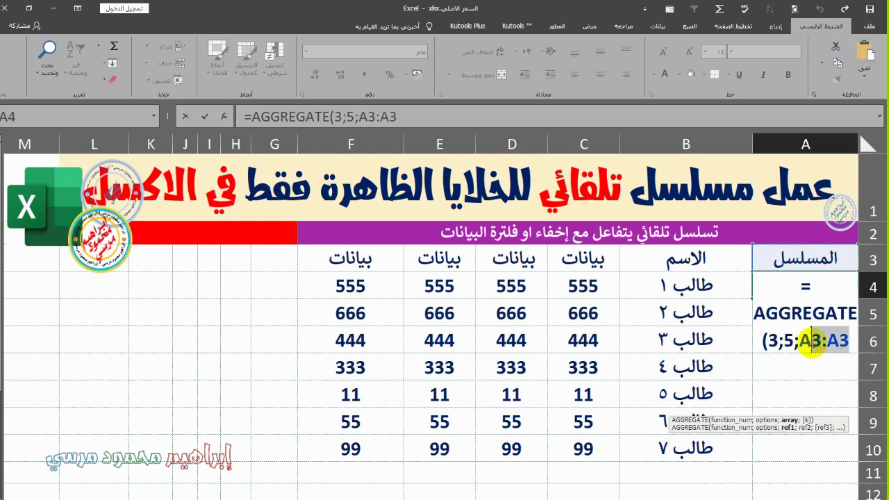
{"action": "left_click", "coordinate": [810, 342]}
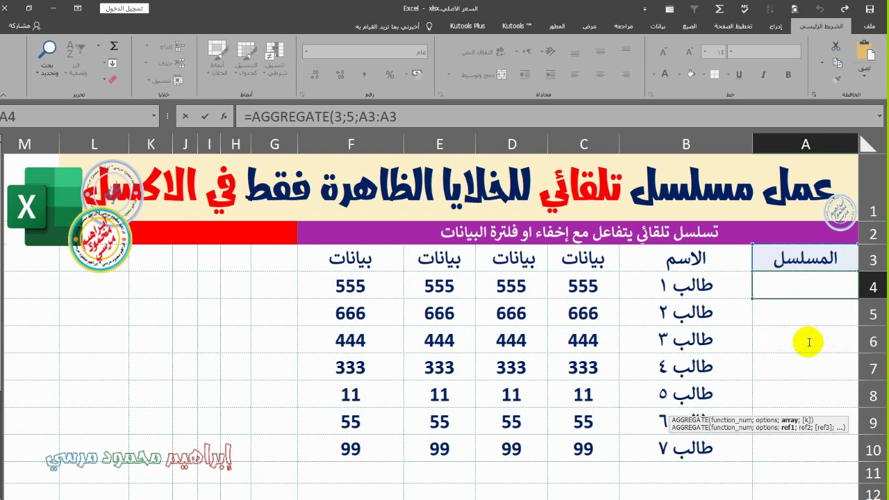
{"action": "key", "text": "F4"}
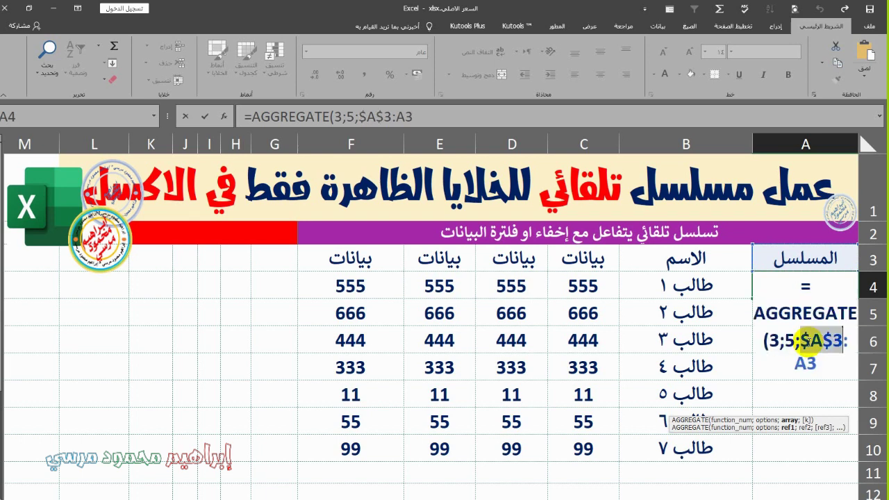
{"action": "left_click", "coordinate": [820, 362]}
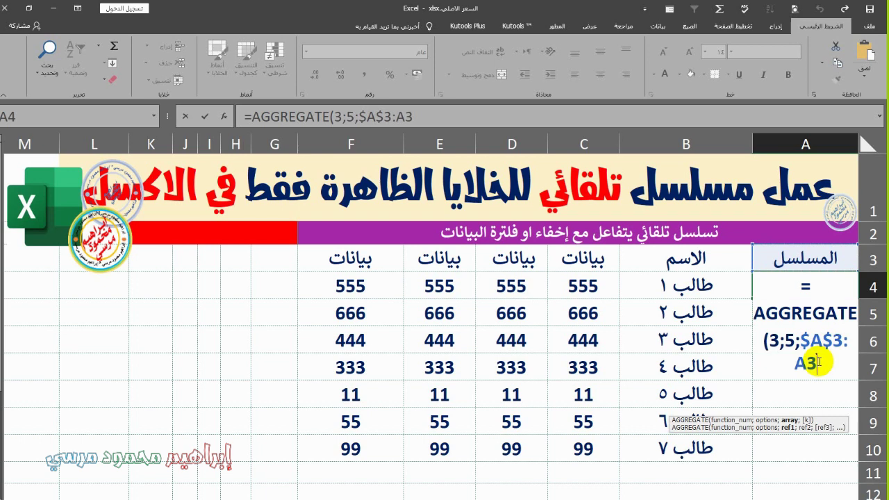
{"action": "type", "text": ")"}
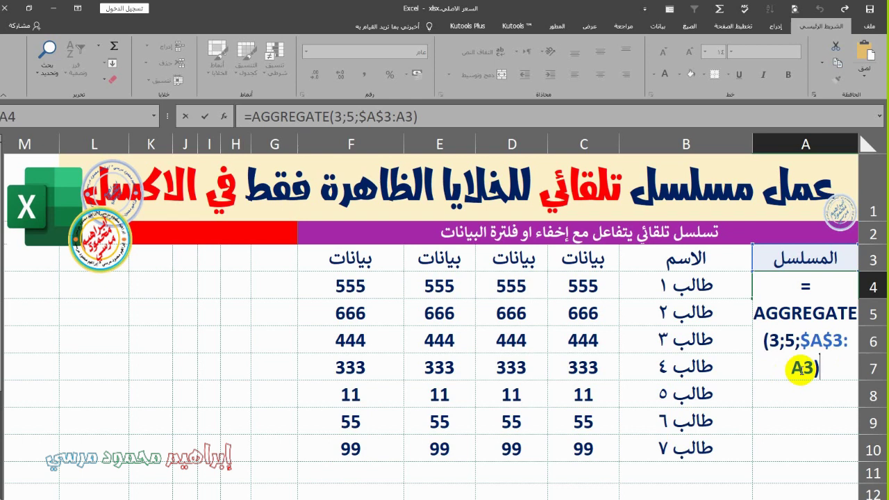
{"action": "key", "text": "Return"}
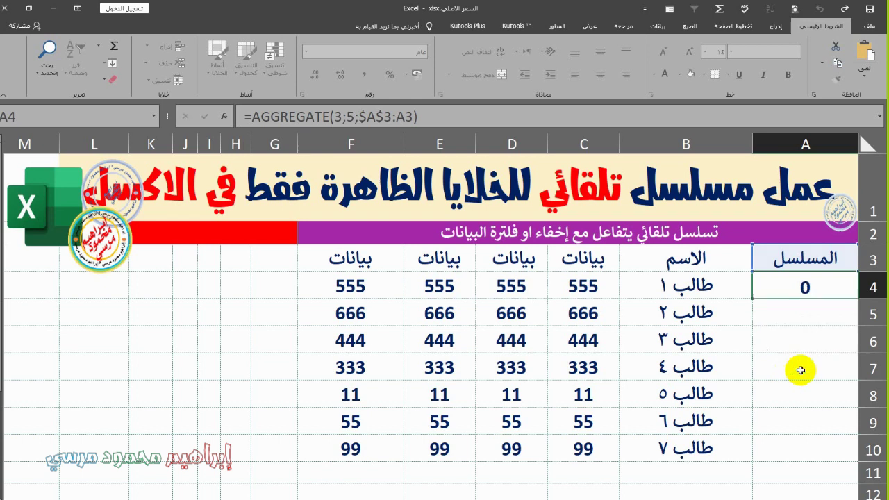
{"action": "left_click", "coordinate": [825, 287]}
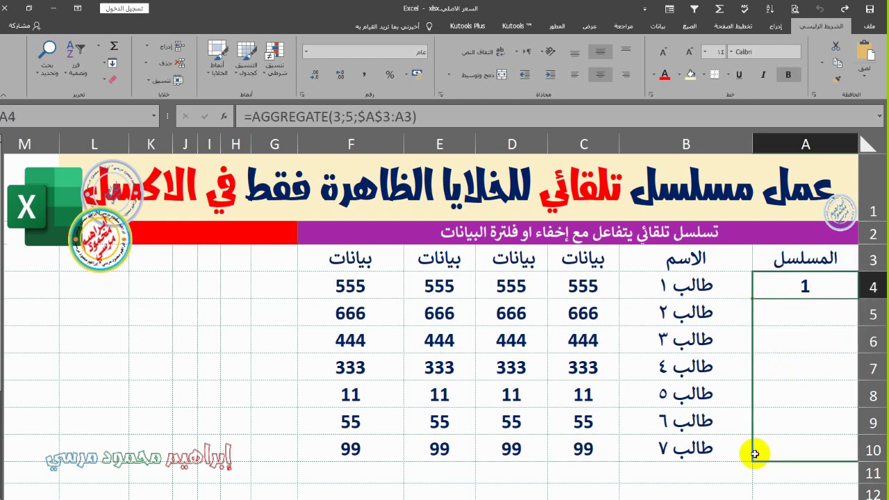
Fill the AGGREGATE formula down to A10 and hide rows 6–9.
{"action": "left_click_drag", "start_coordinate": [754, 444], "coordinate": [754, 453]}
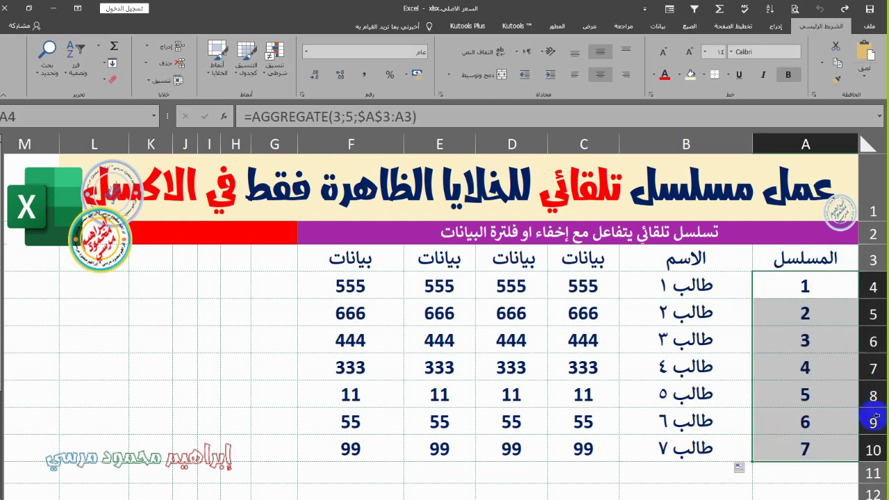
{"action": "mouse_move", "coordinate": [873, 422]}
{"action": "left_mouse_down"}
{"action": "mouse_move", "coordinate": [875, 328]}
{"action": "mouse_move", "coordinate": [875, 344]}
{"action": "left_mouse_up"}
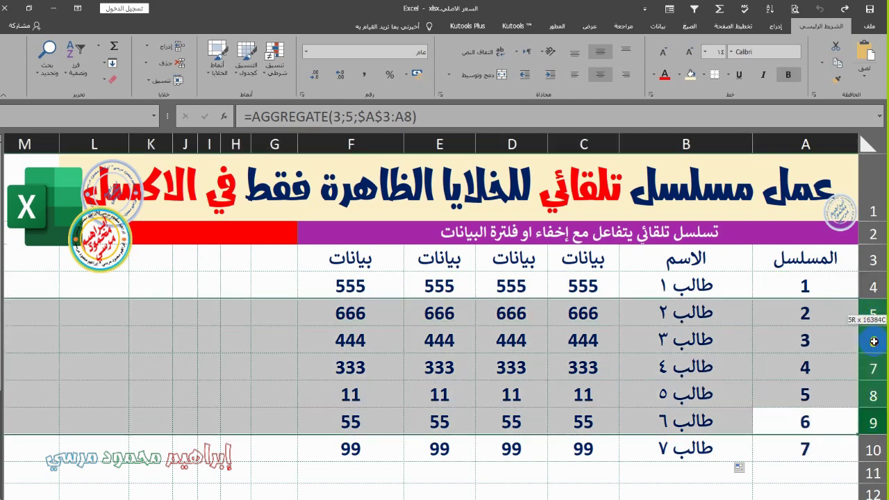
{"action": "right_click", "coordinate": [874, 344]}
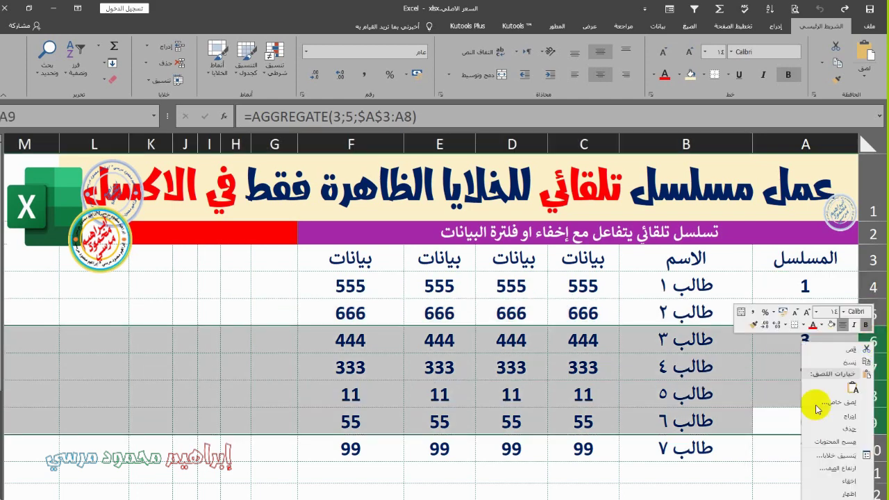
{"action": "left_click", "coordinate": [833, 482]}
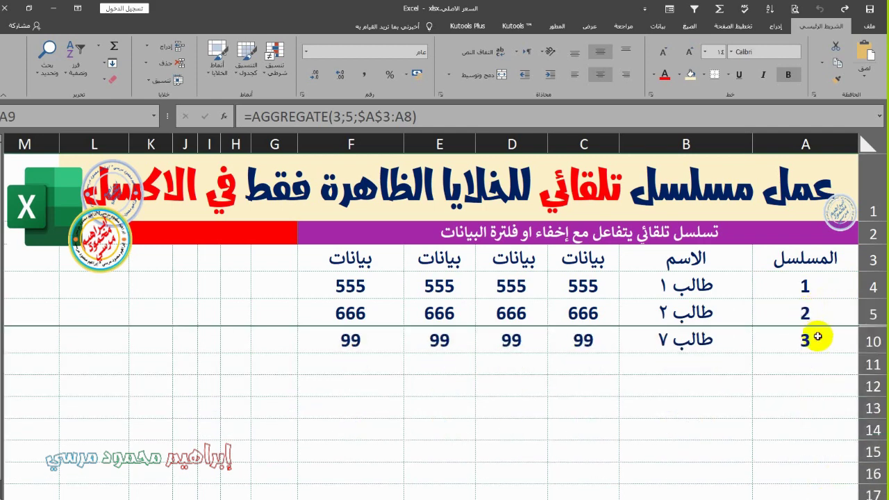
{"action": "left_click", "coordinate": [808, 339]}
Hide row 5 as well and confirm A4 and A10 now show serials 1 and 2.
{"action": "left_click", "coordinate": [874, 314]}
{"action": "right_click", "coordinate": [873, 314]}
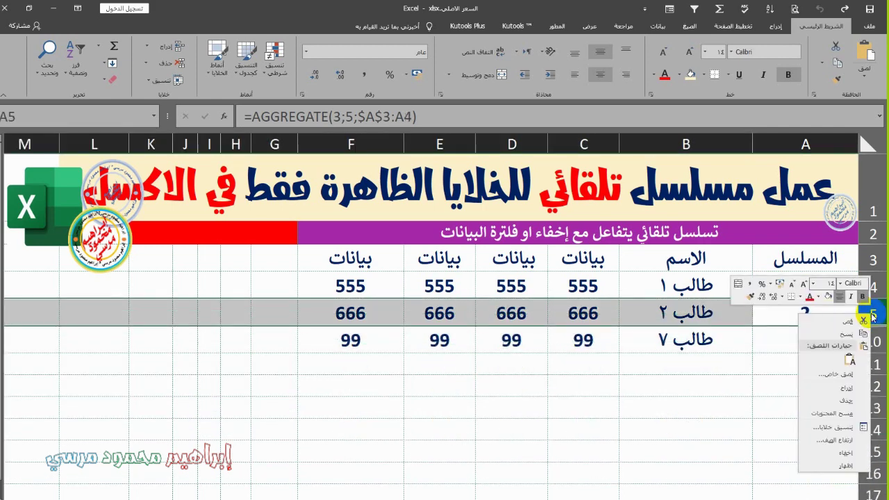
{"action": "left_click", "coordinate": [644, 401]}
{"action": "key", "text": "ctrl+9"}
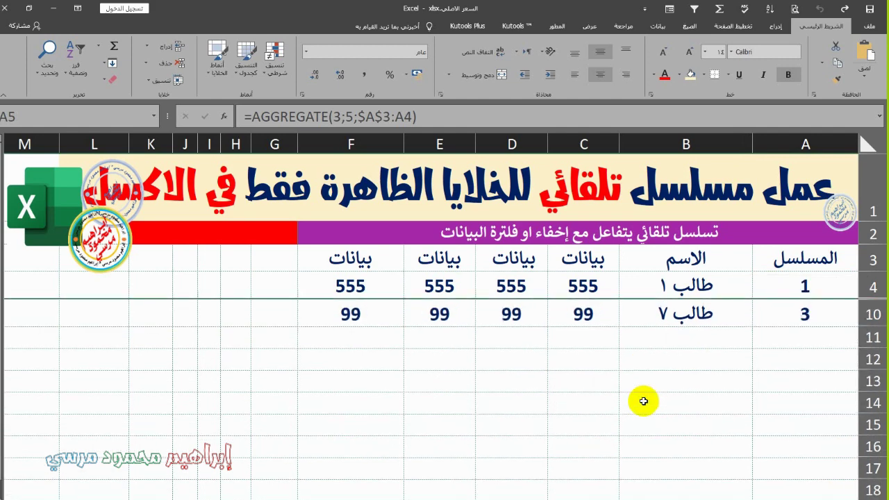
{"action": "left_click", "coordinate": [791, 290]}
{"action": "left_click", "coordinate": [791, 308]}
{"action": "left_click", "coordinate": [710, 314]}
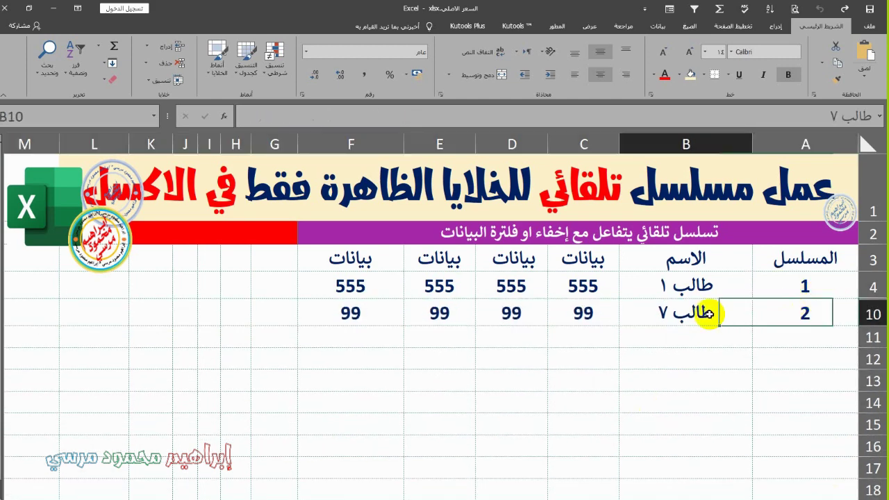